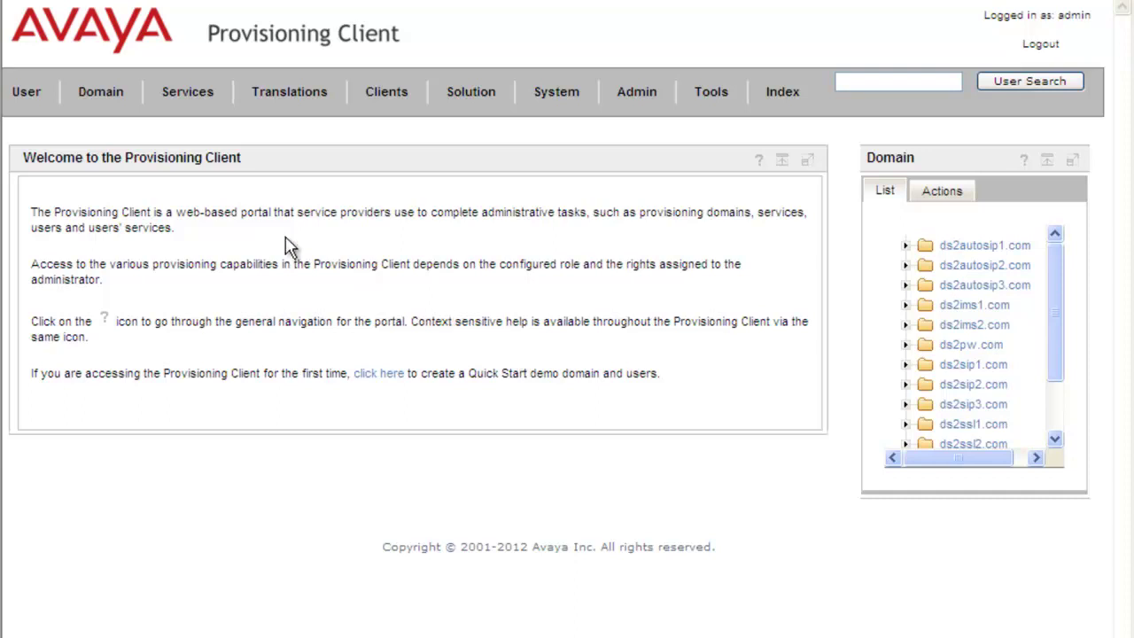
Go to the Ad Hoc Conferencing service under Services > Conferencing.
click(188, 104)
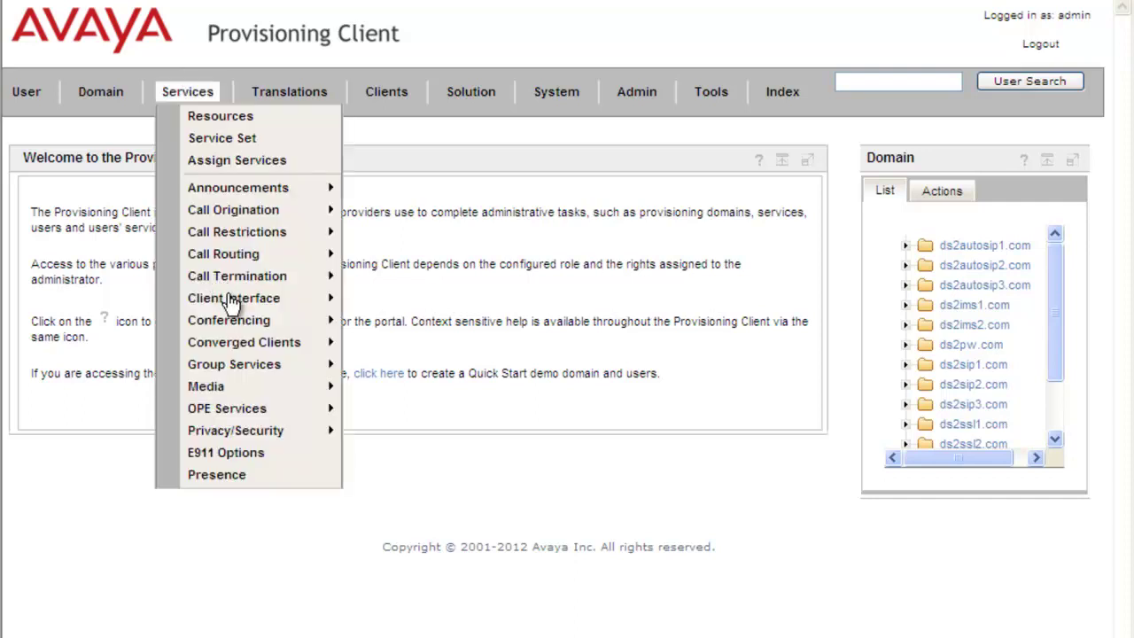
mouse_move(234, 326)
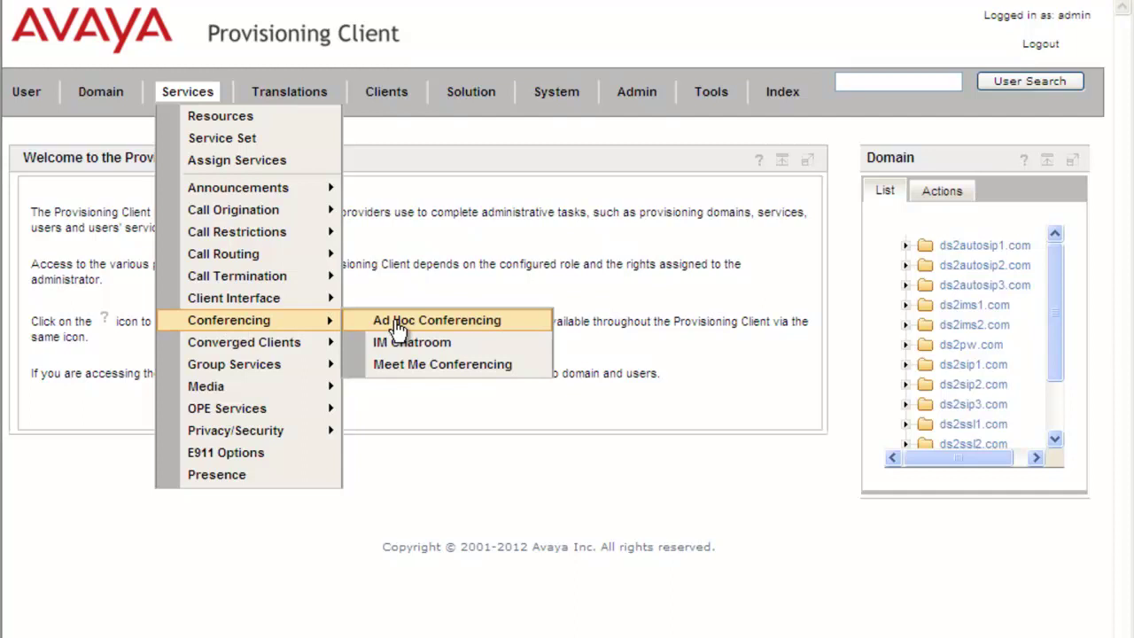
click(397, 324)
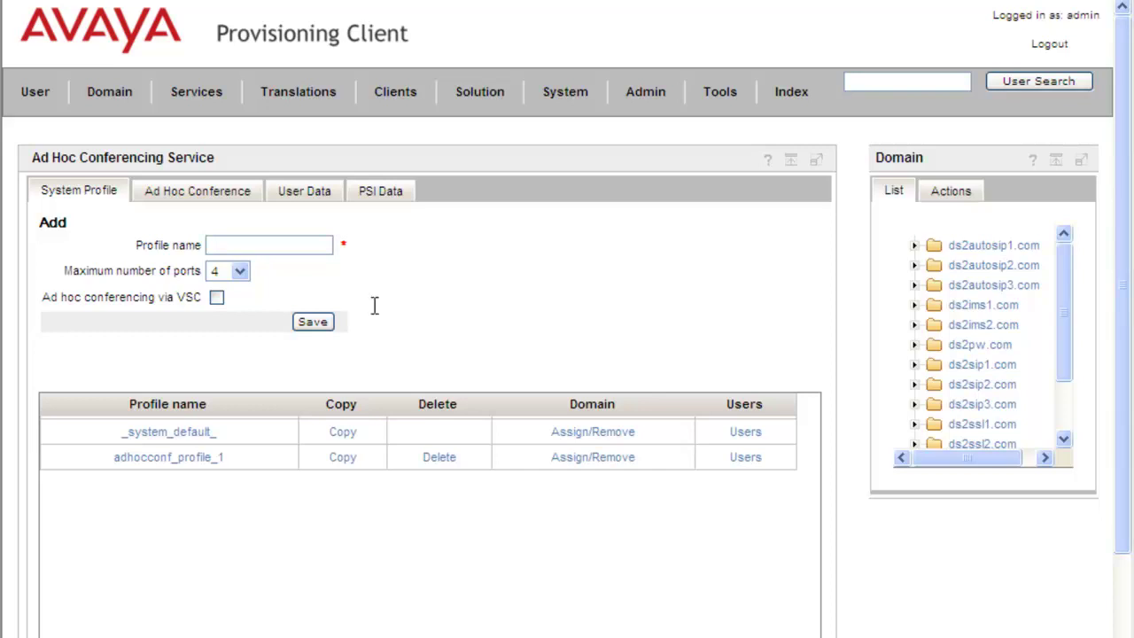
Create and save profile 'KevingtestingAdHoc' with a maximum of 6 ports.
click(229, 245)
text(KevingtestingAdHoc)
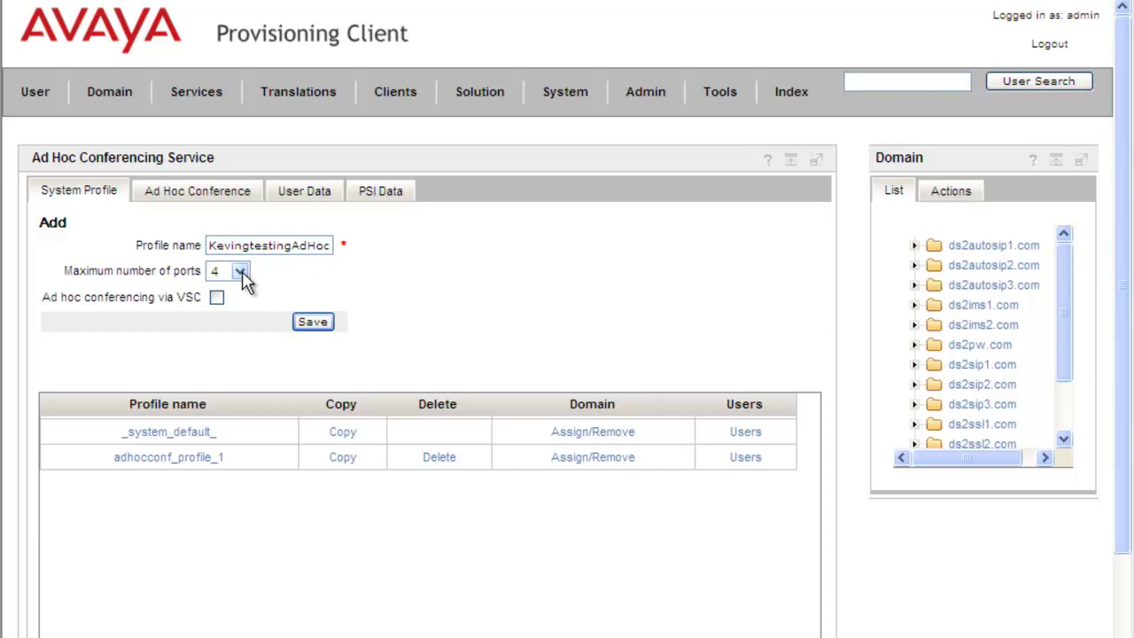
click(240, 272)
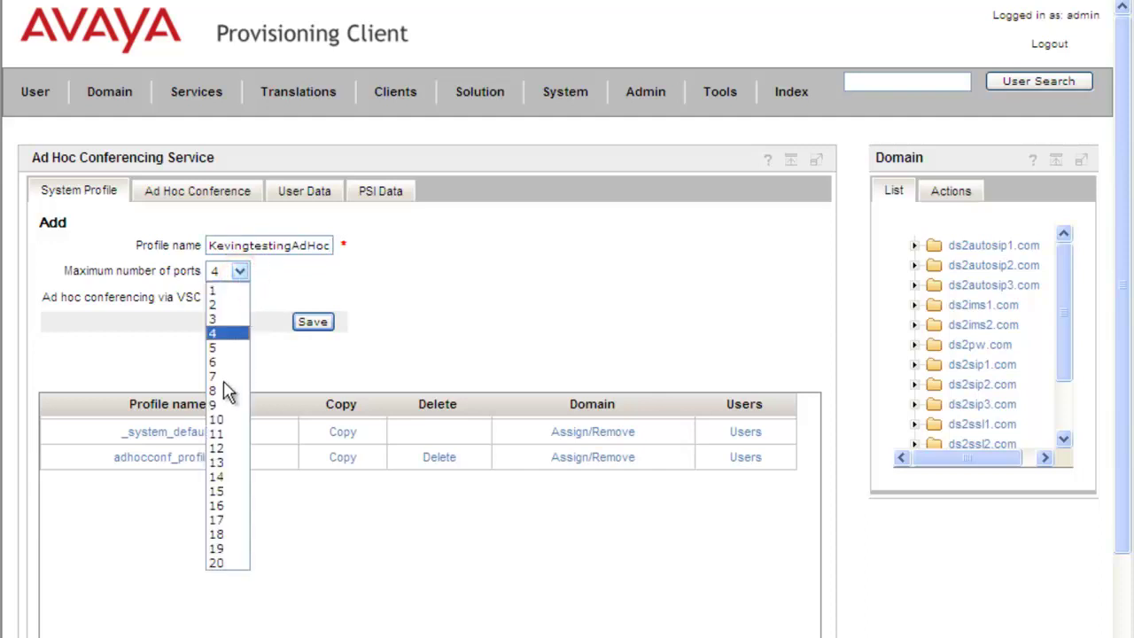
click(224, 362)
click(224, 362)
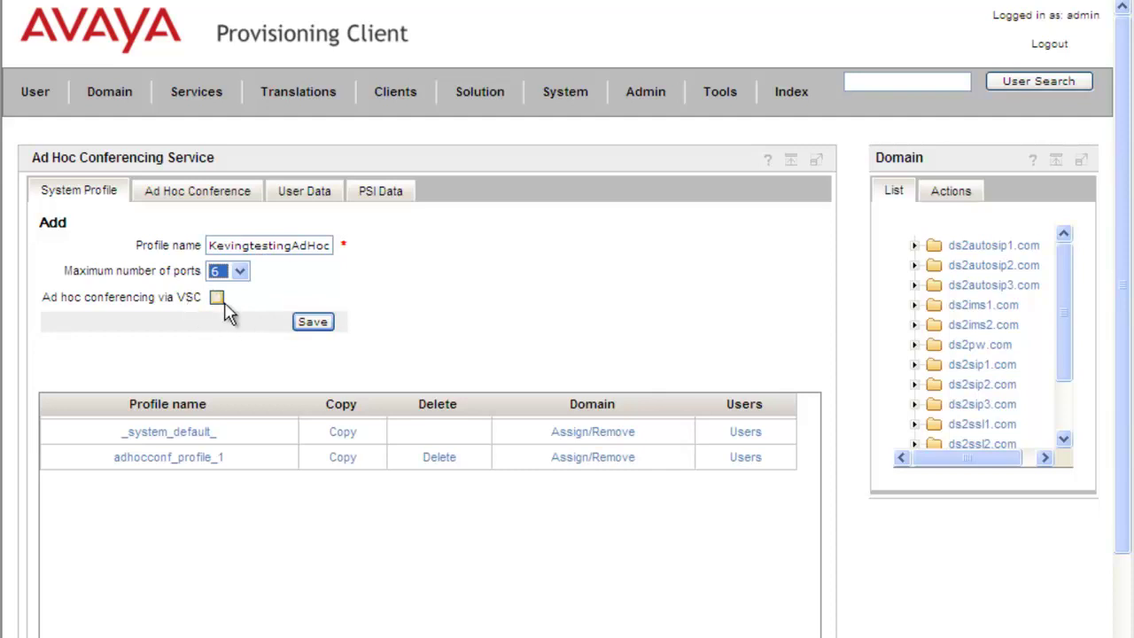
click(315, 324)
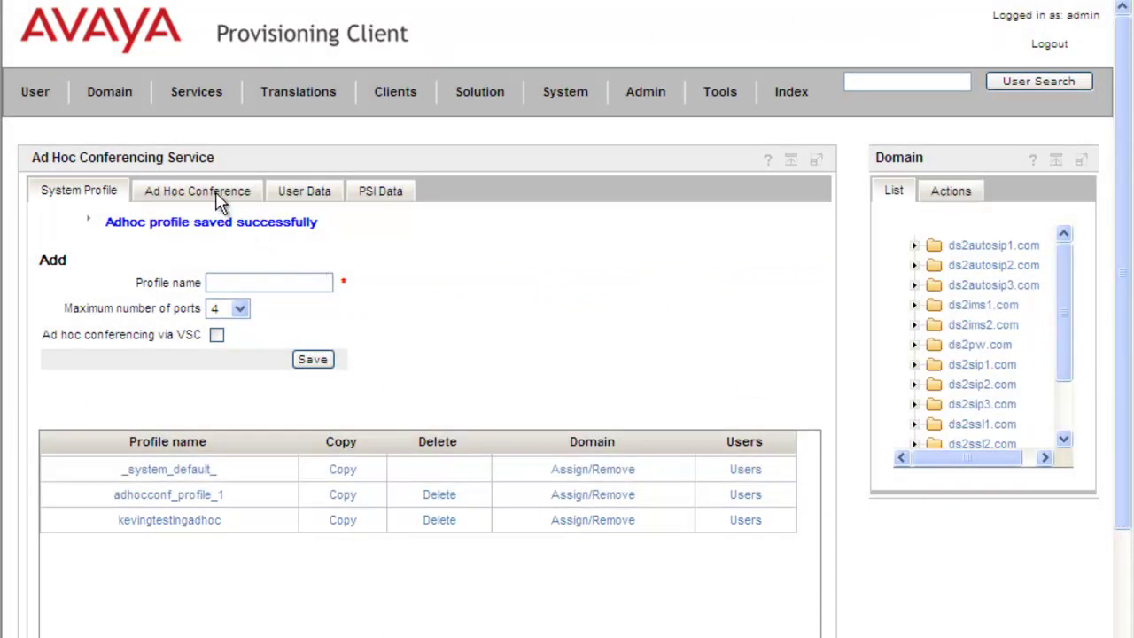
For domain ds2autosip1.com, load pool le_adhoc and save all four of its location groups.
click(219, 200)
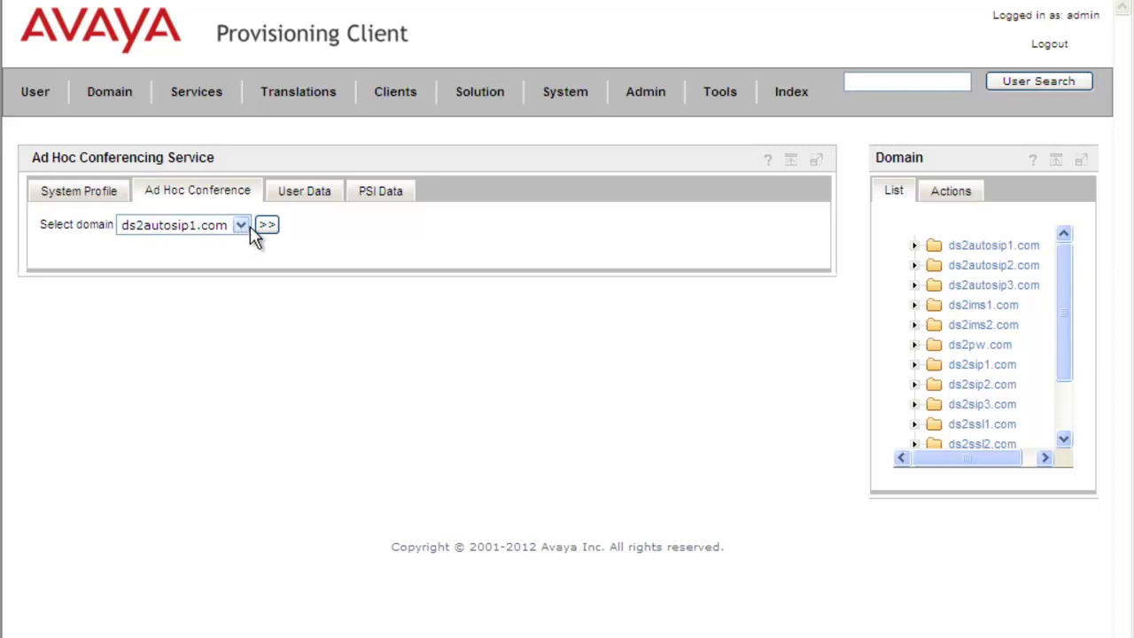
click(268, 227)
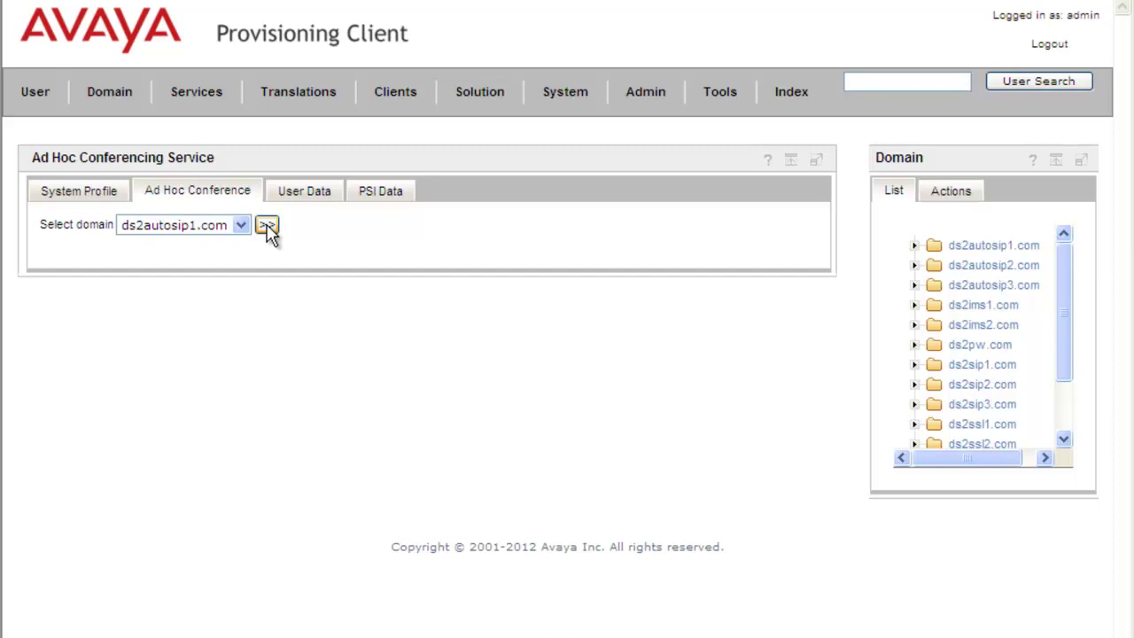
click(268, 227)
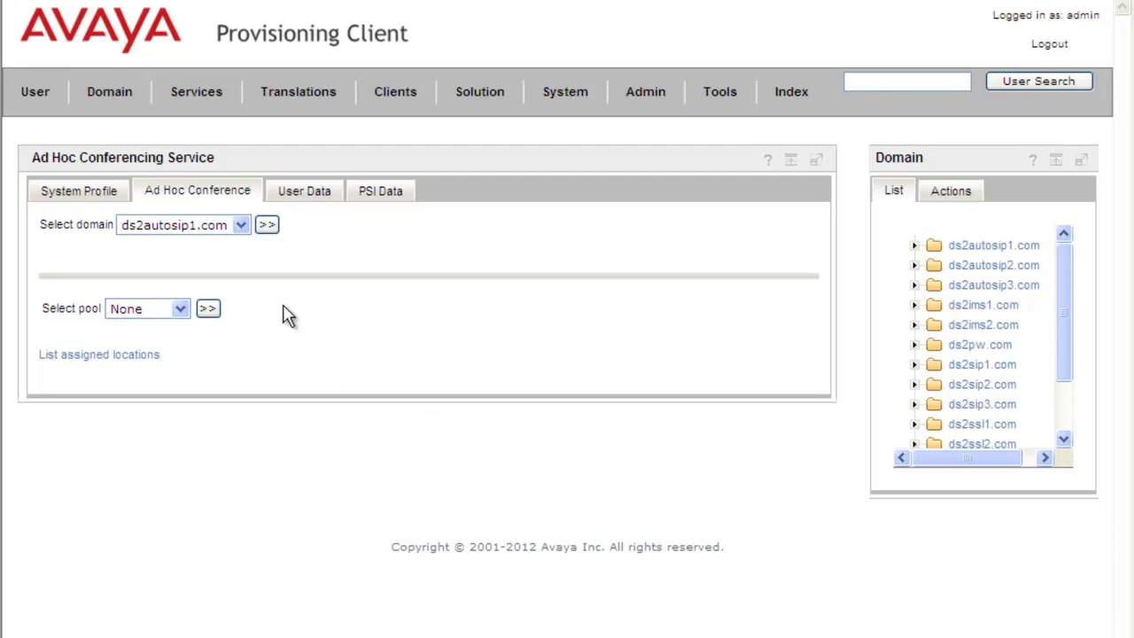
click(182, 314)
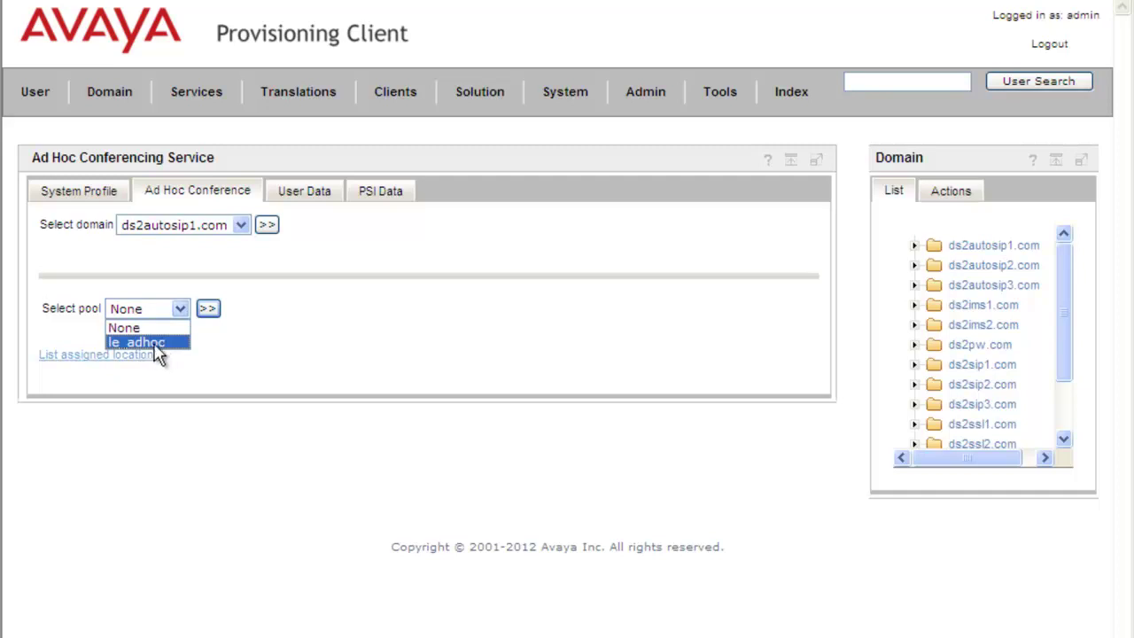
click(156, 339)
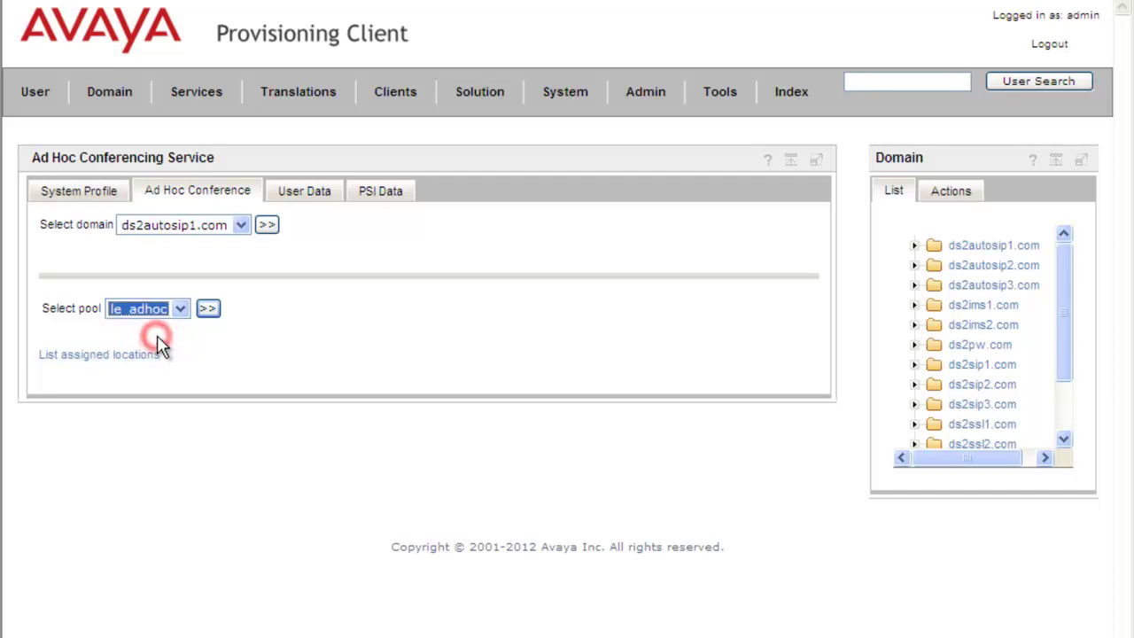
click(208, 310)
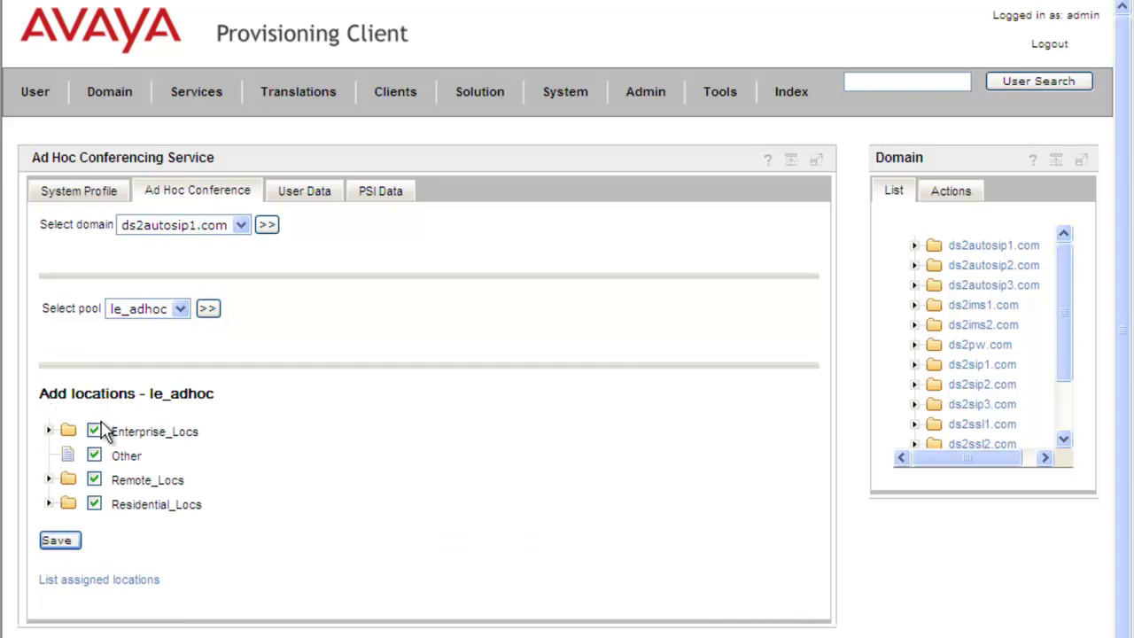
click(73, 544)
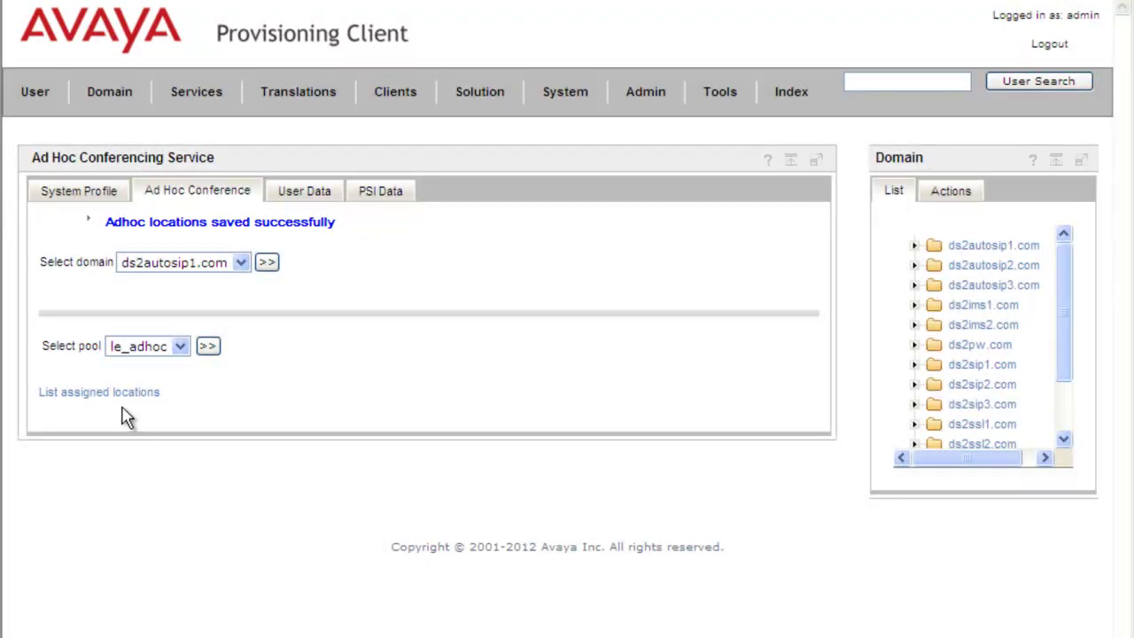
click(81, 193)
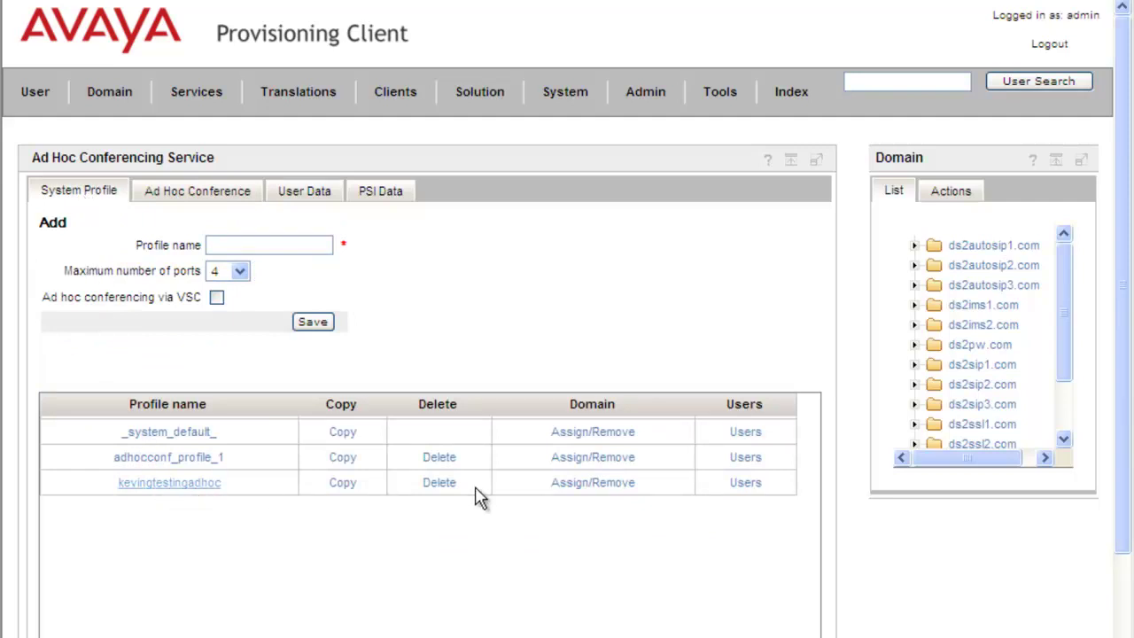
click(583, 489)
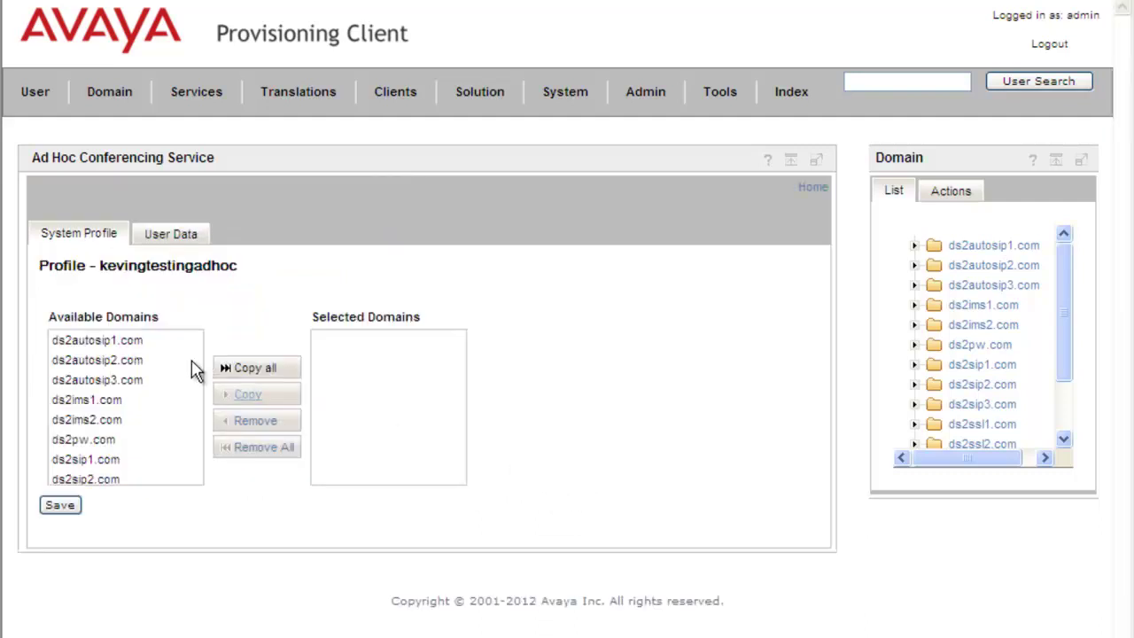
click(127, 341)
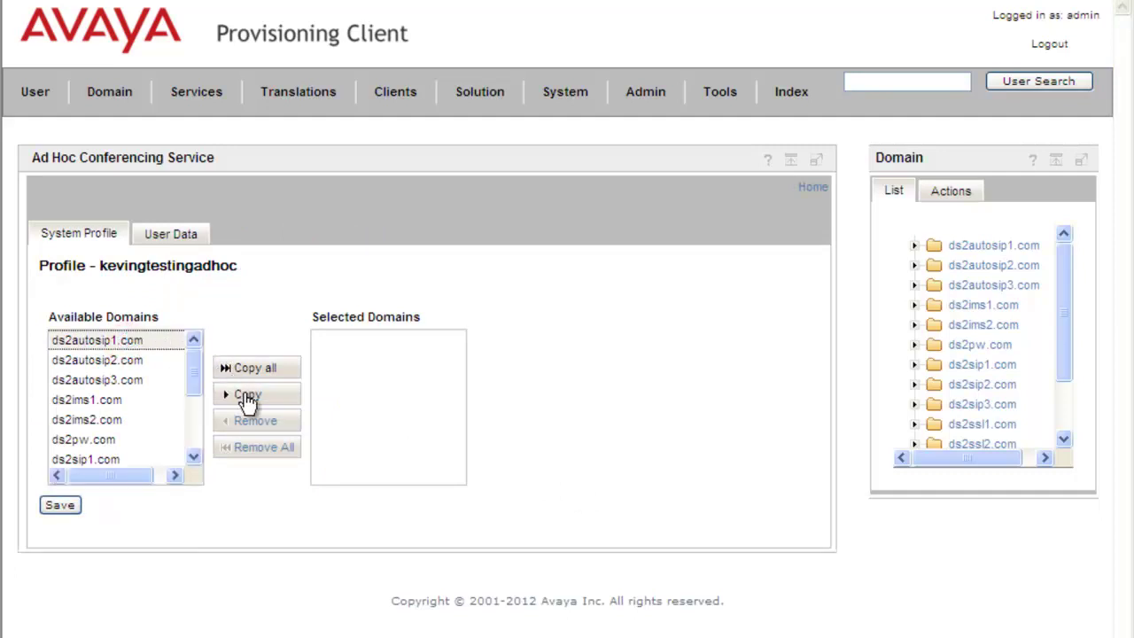
click(248, 399)
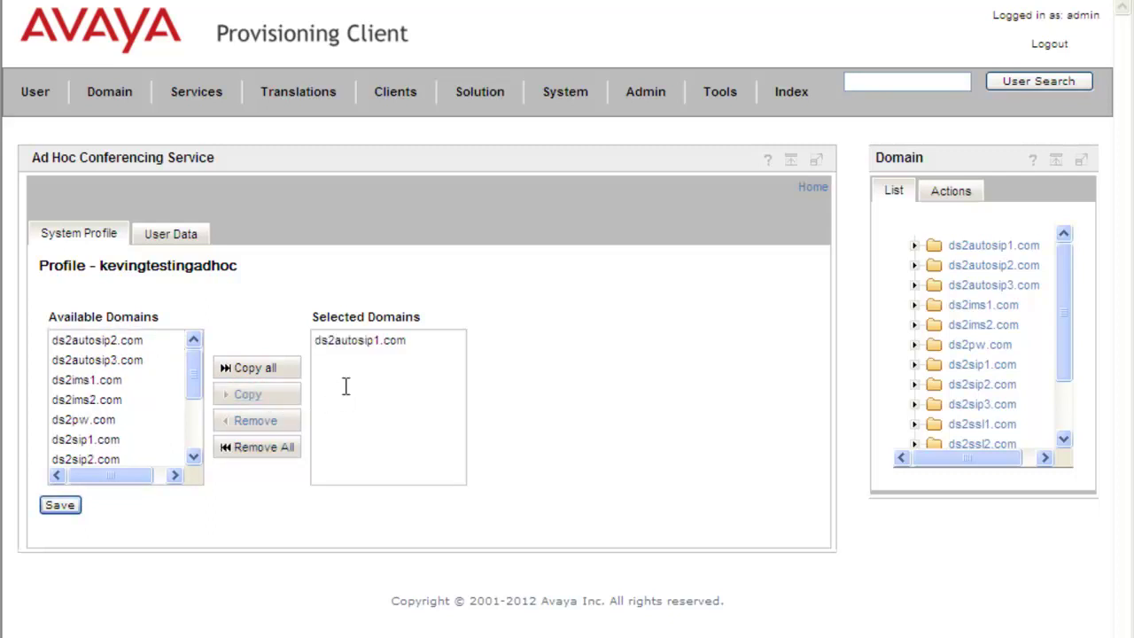
click(60, 506)
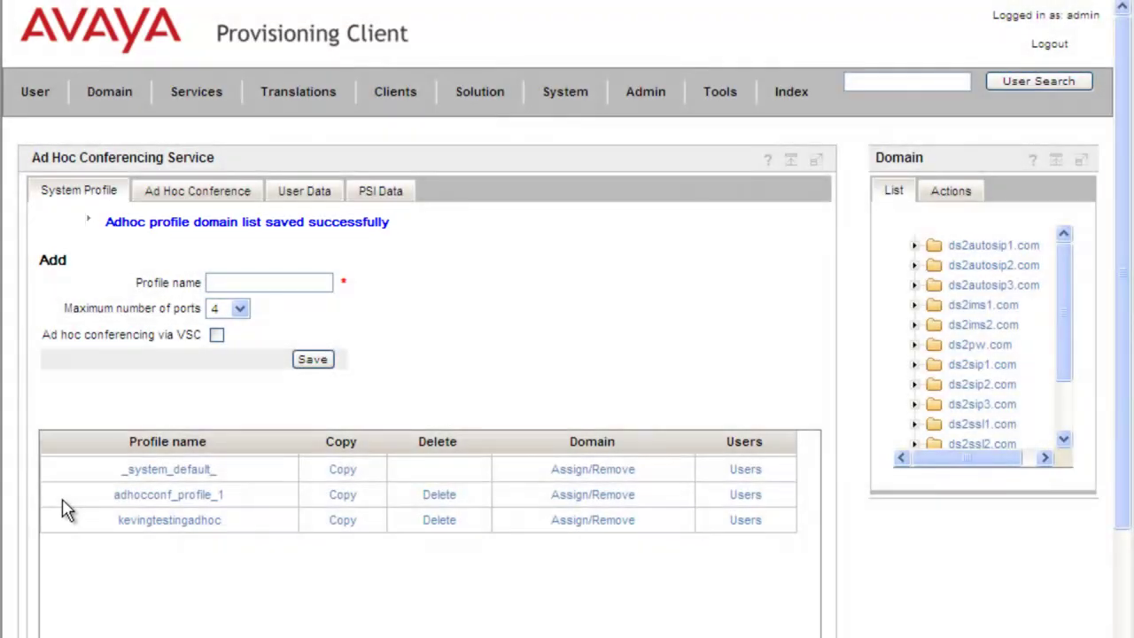
Load the test user on User Data, assign the kevingtestingadhoc profile, save, and return to System Profile.
click(310, 197)
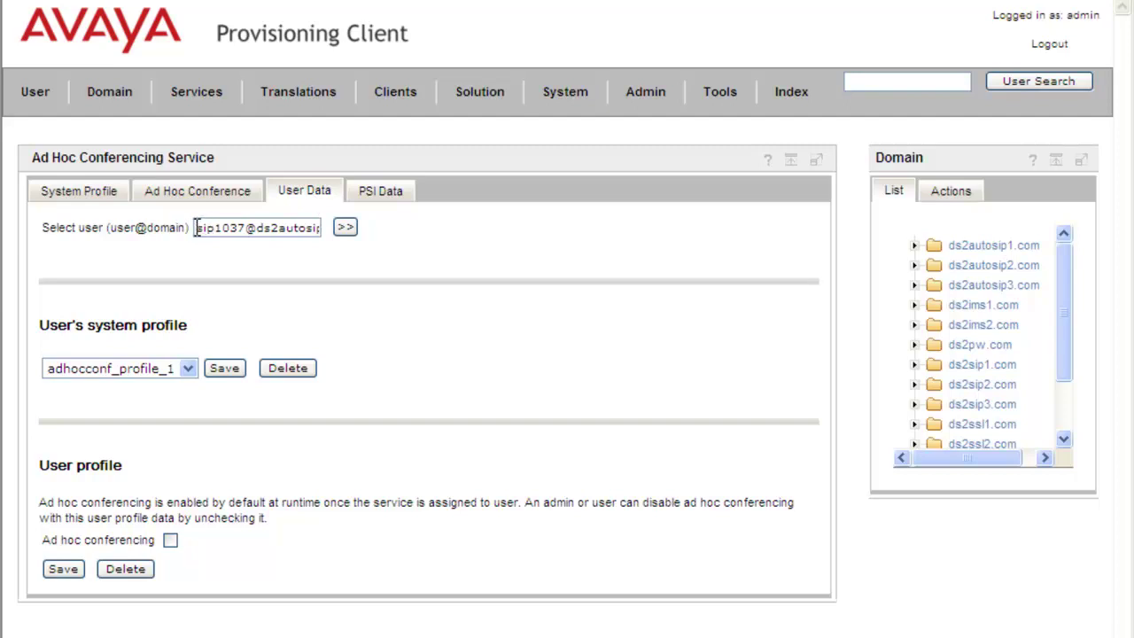
click(345, 232)
click(188, 368)
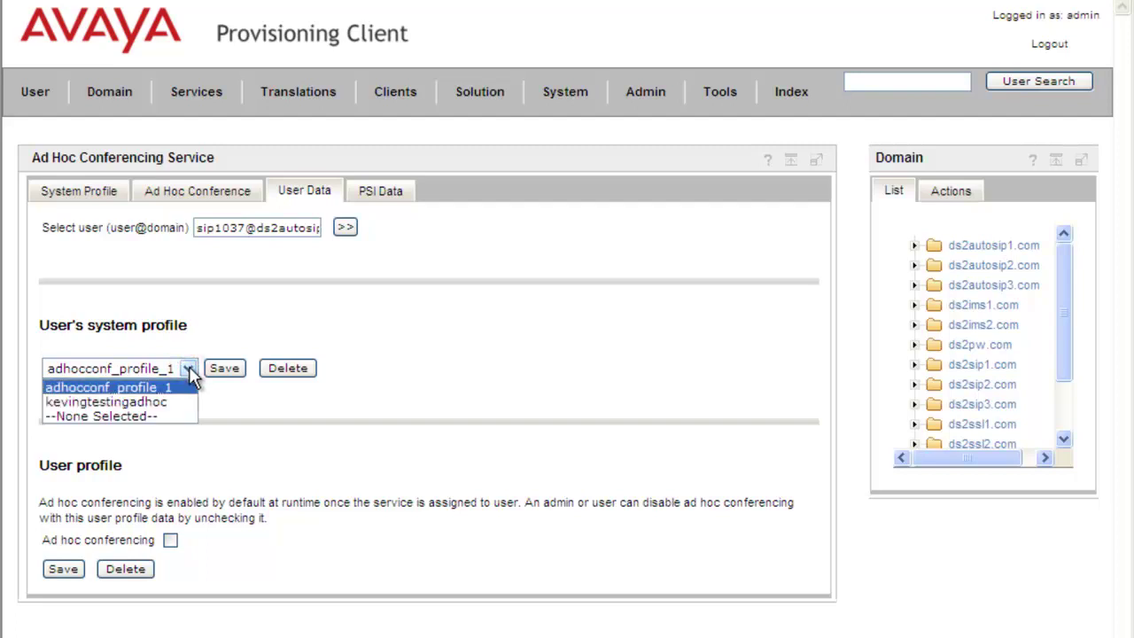
click(146, 402)
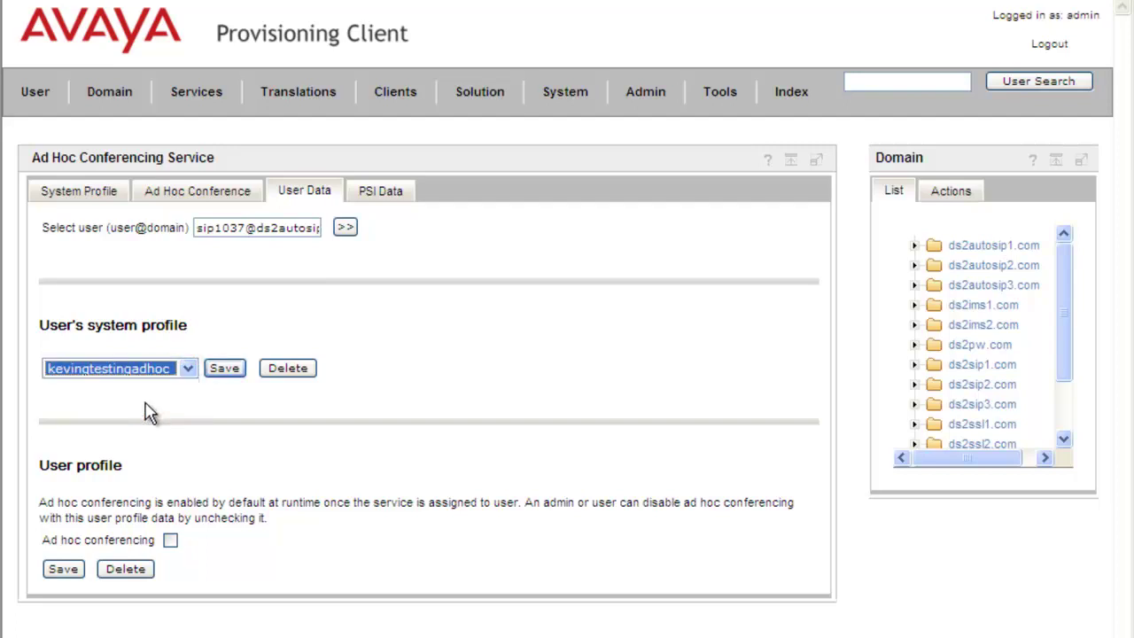
click(224, 370)
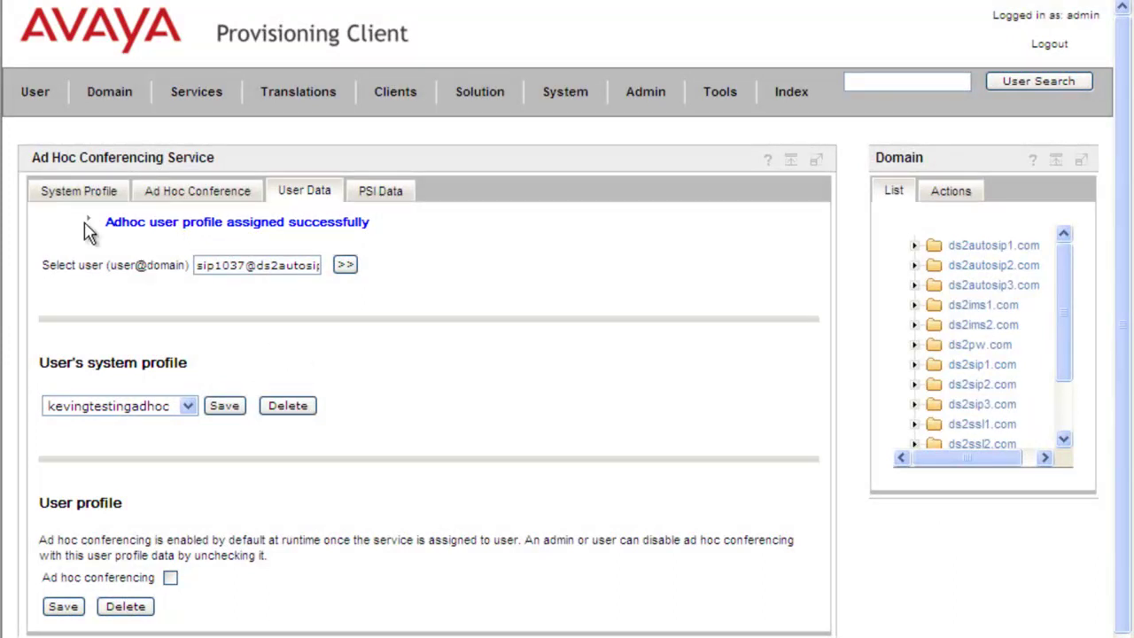
click(75, 192)
click(749, 484)
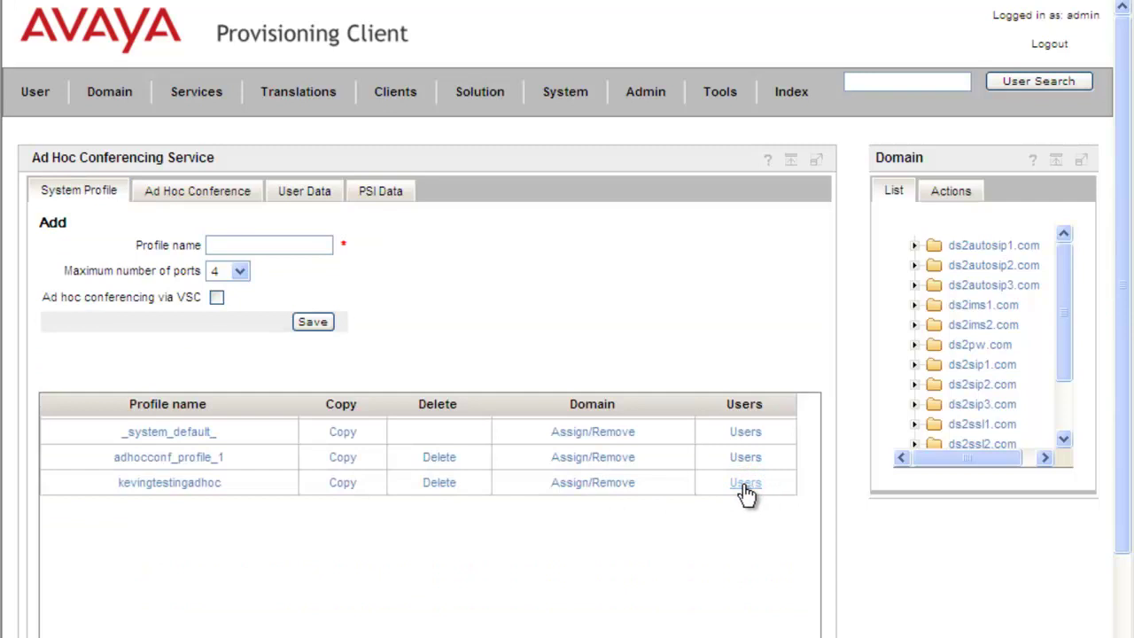
click(744, 487)
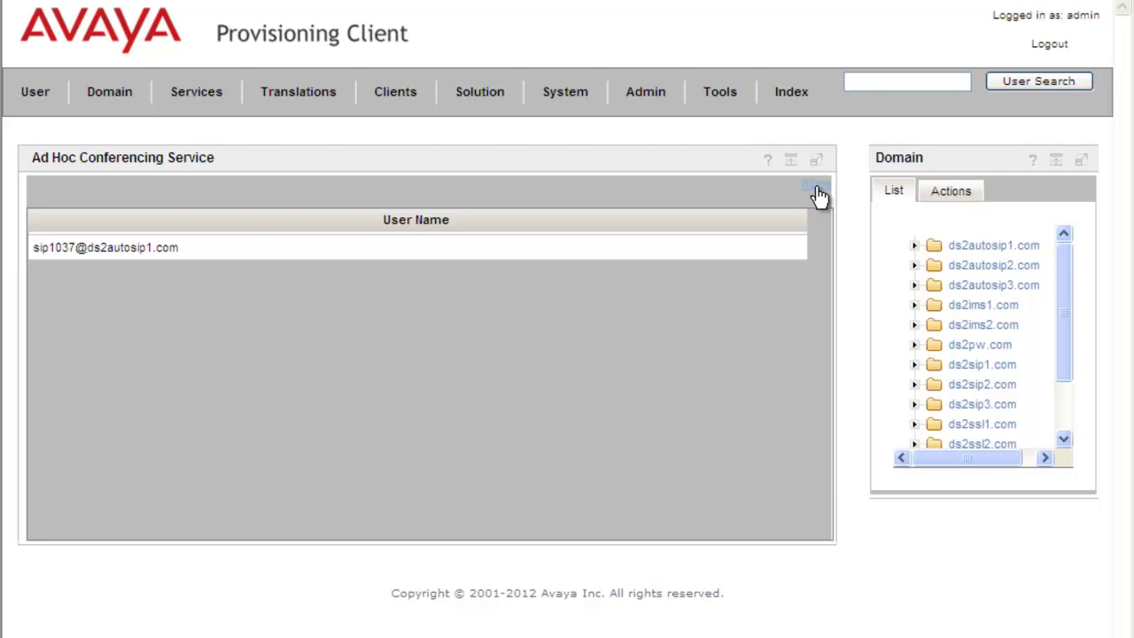
click(816, 190)
Load the test user by their SIP address and save adhocconf_profile_1 as their system profile.
click(321, 193)
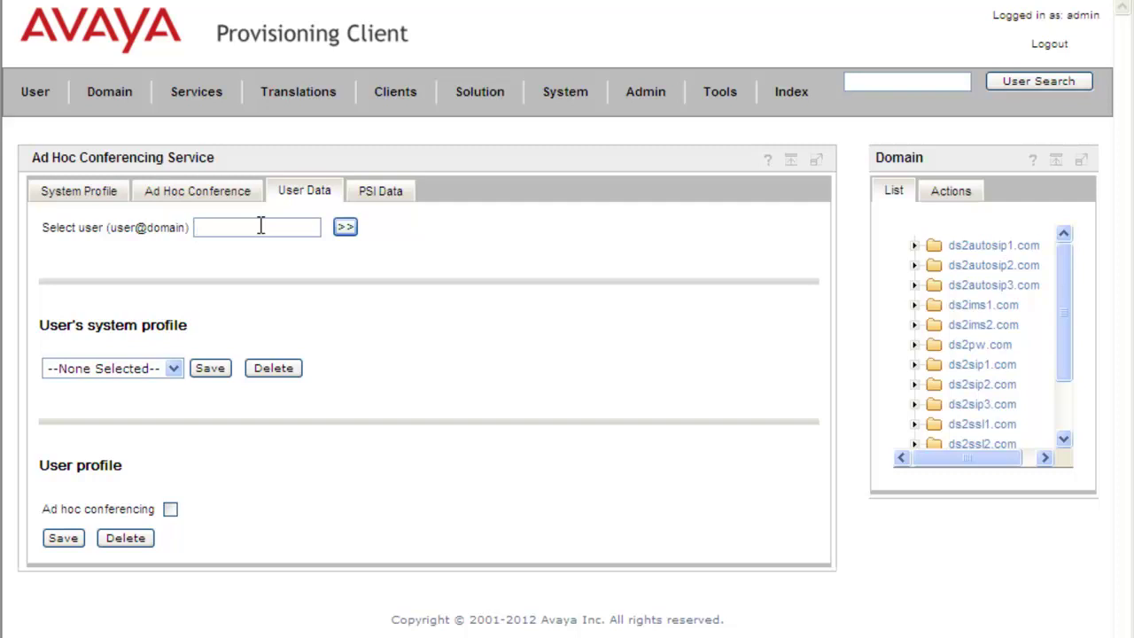
click(345, 228)
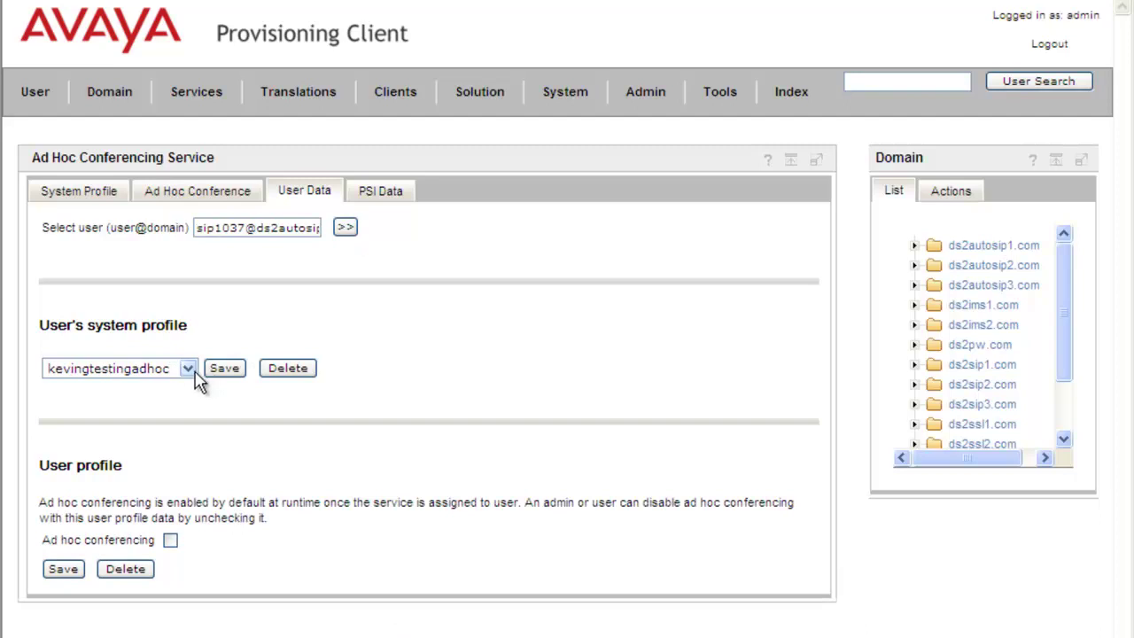
click(189, 370)
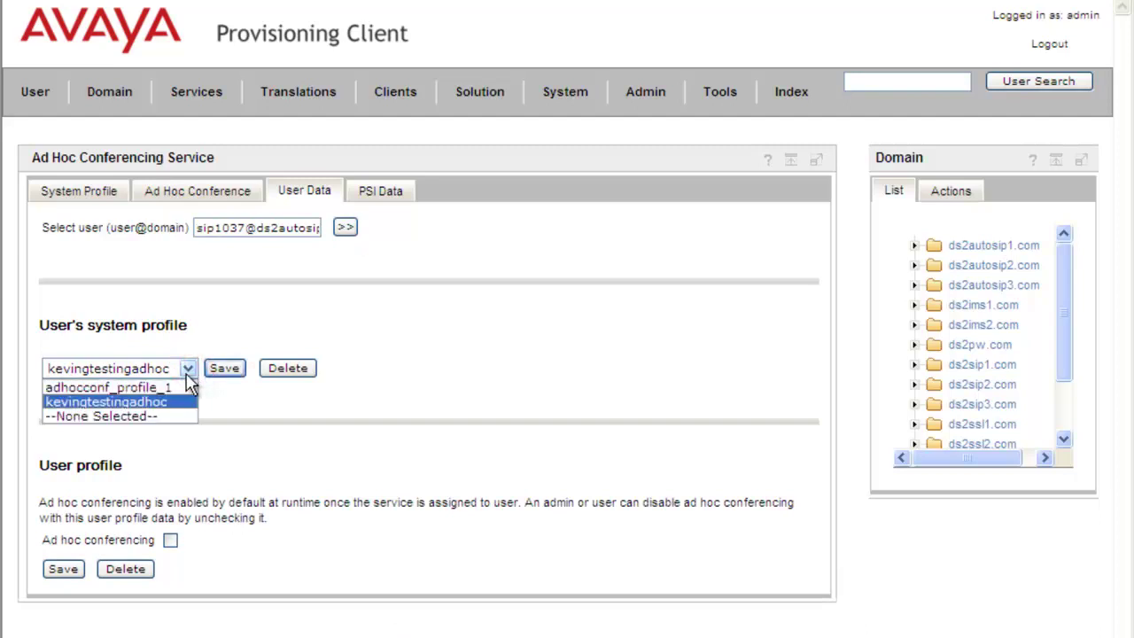
click(168, 387)
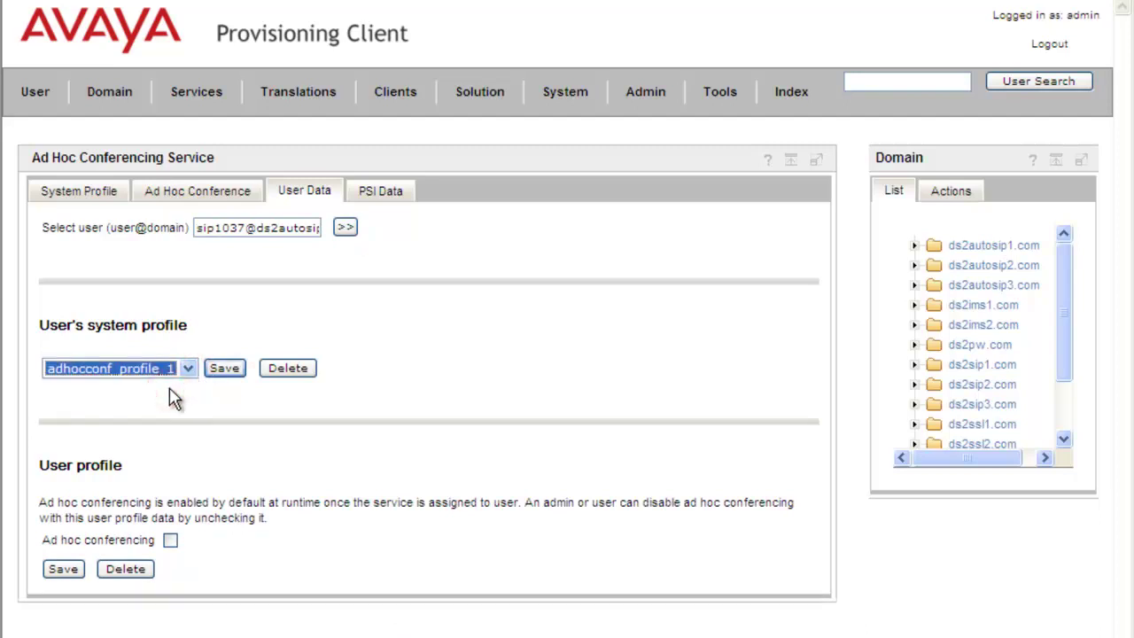
click(226, 370)
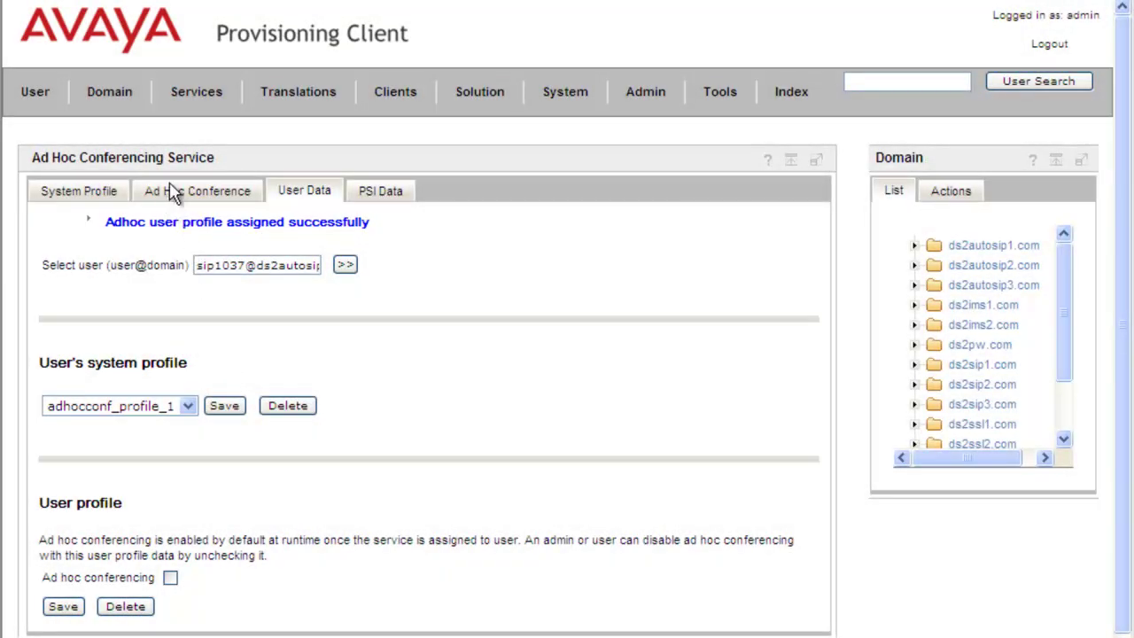
Remove ds2autosip1.com from kevingtestingadhoc's selected domains and save the domain list.
click(101, 194)
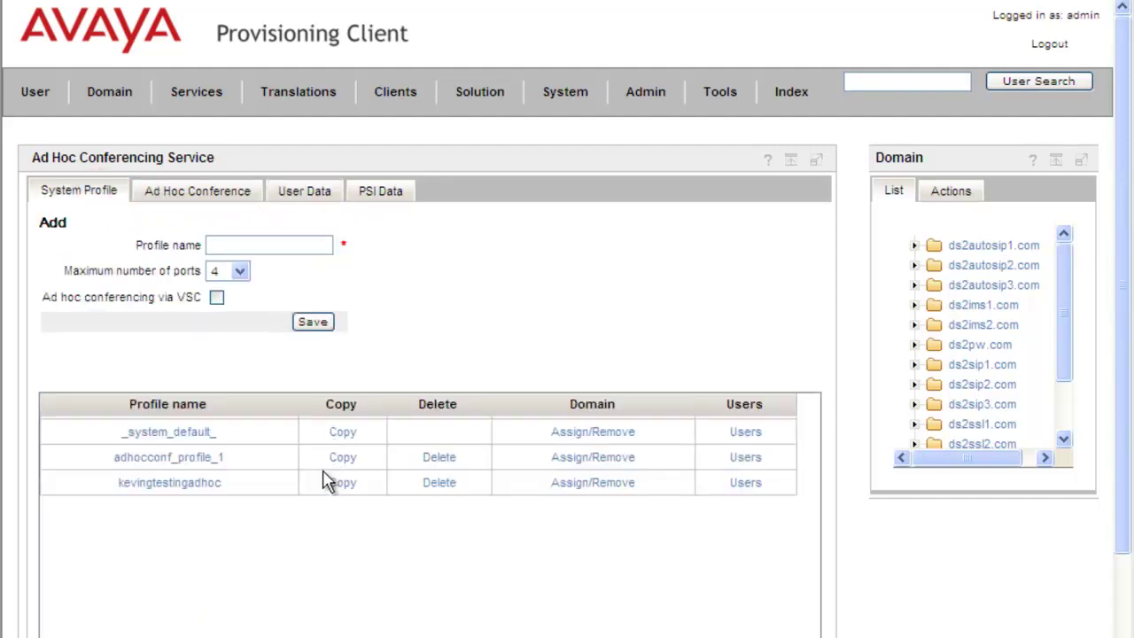
click(587, 496)
click(350, 340)
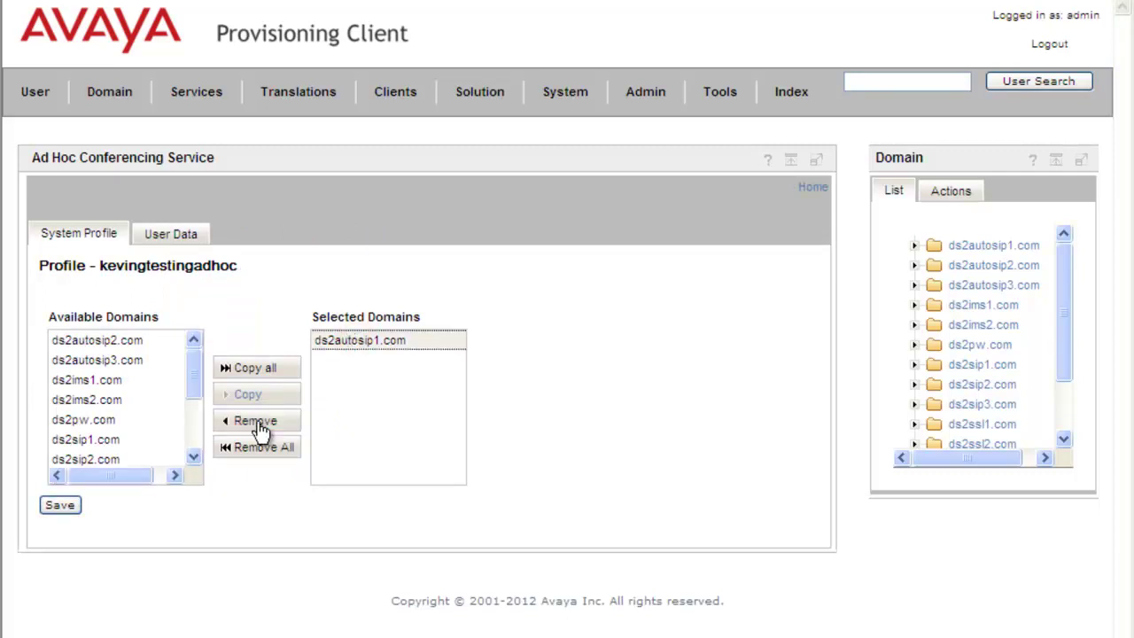
click(257, 426)
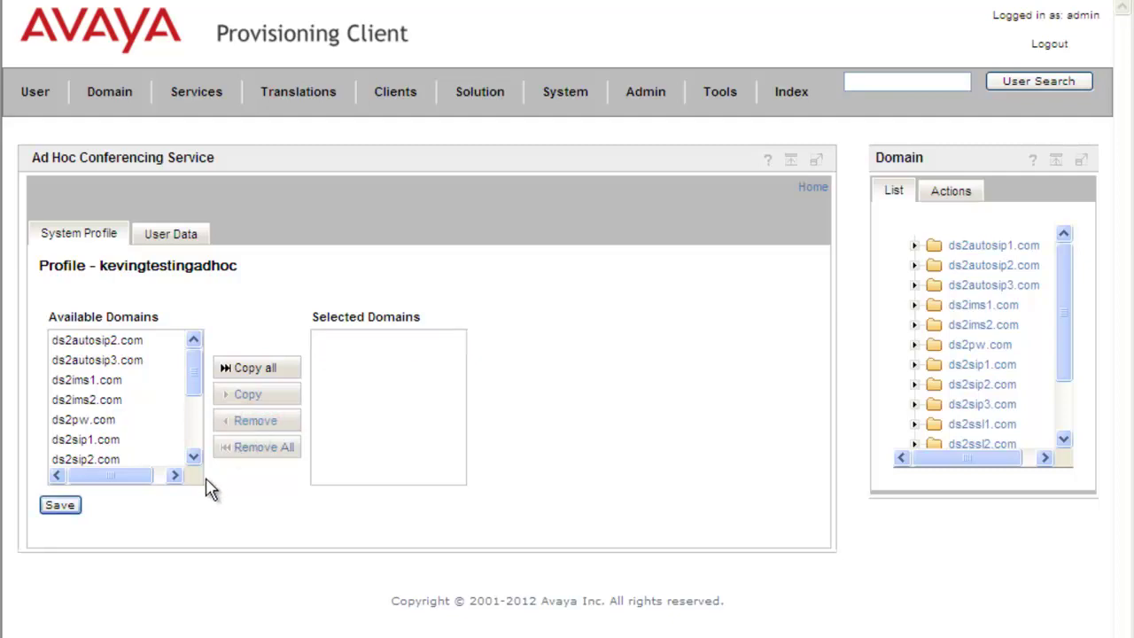
click(71, 508)
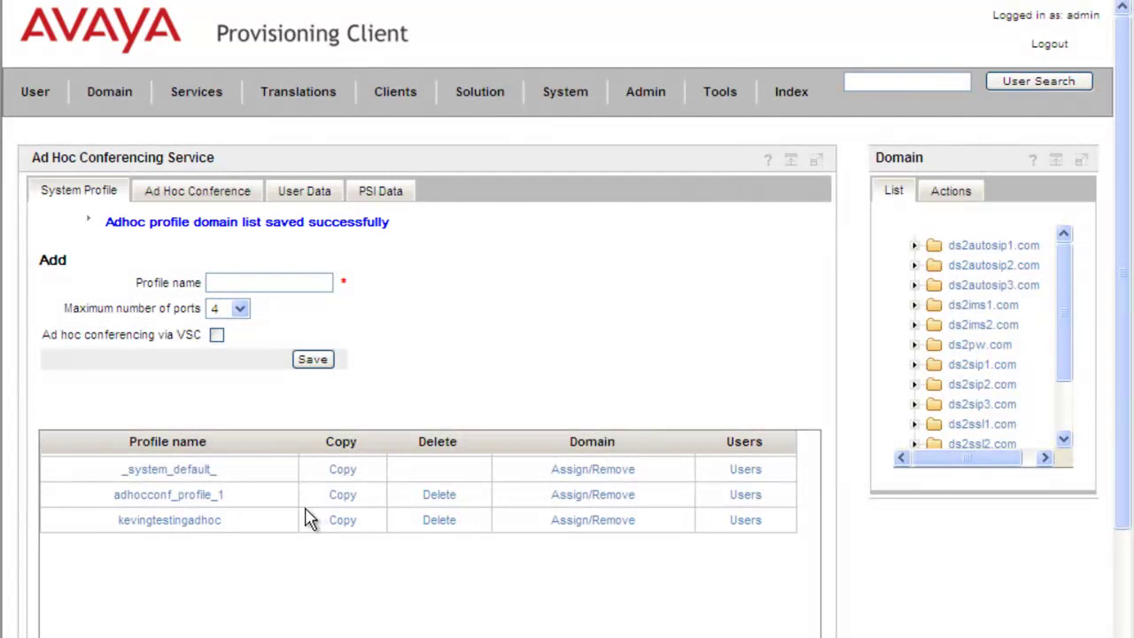
Delete the kevingtestingadhoc profile, authorizing with the admin password.
click(448, 528)
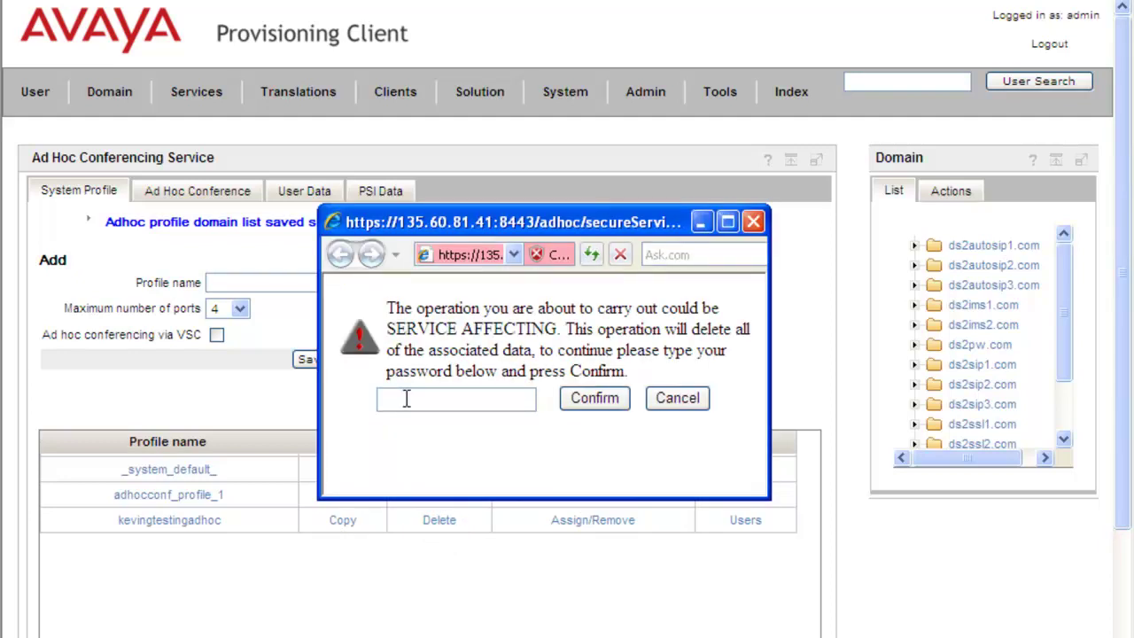
click(401, 400)
text(•••••)
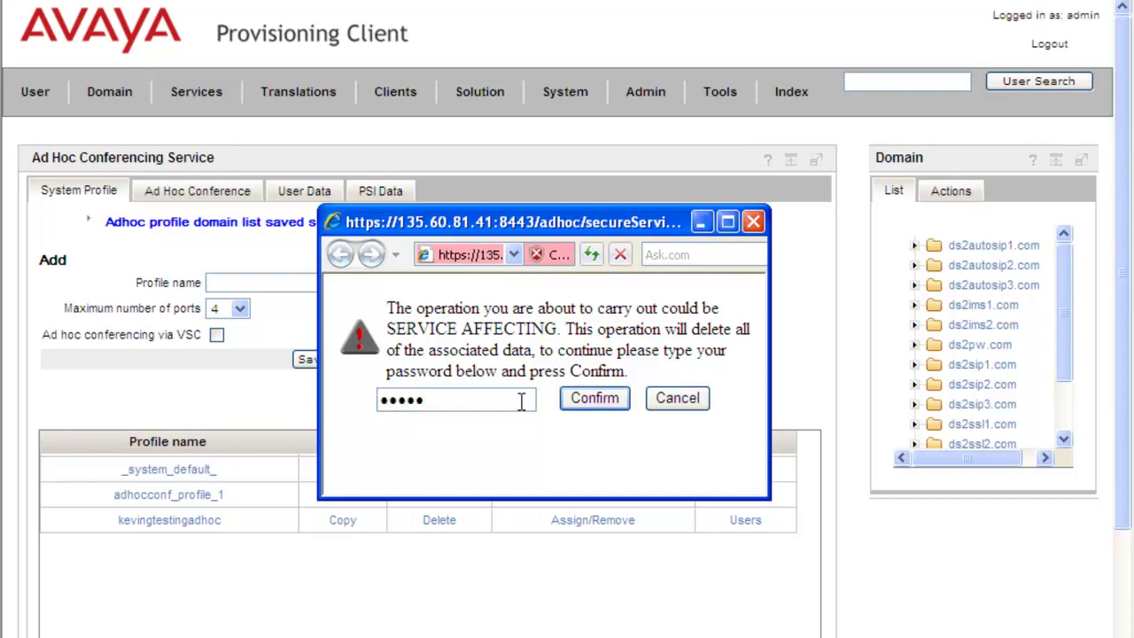
click(601, 400)
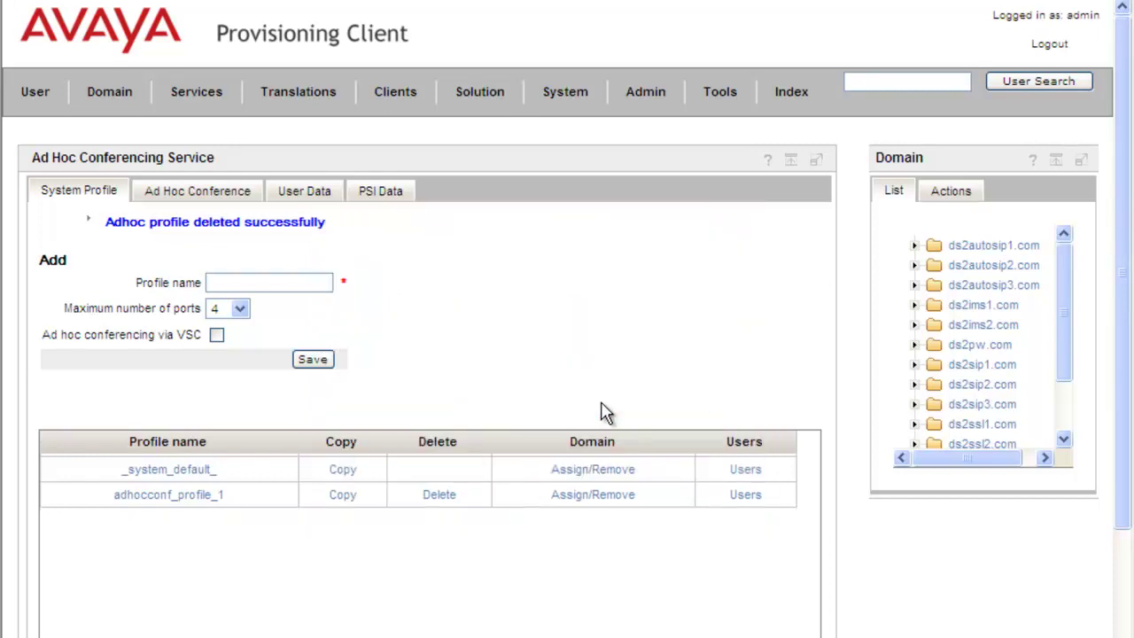